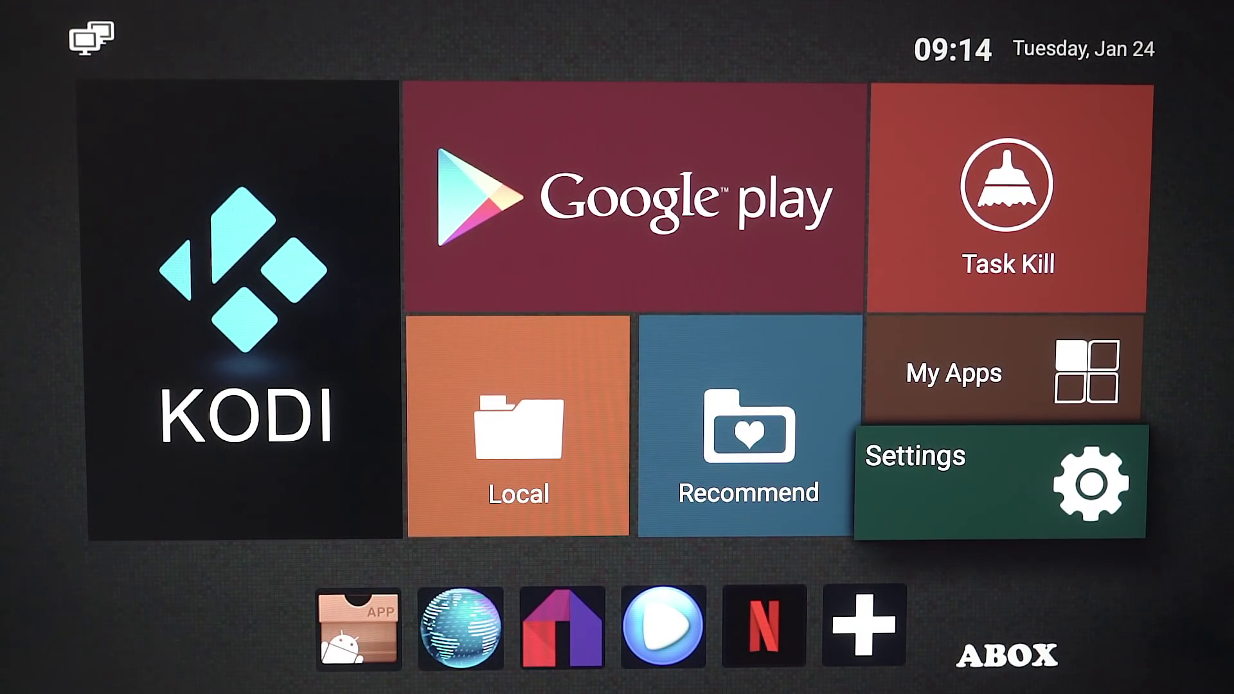
# Browse the home screen tiles and dock, then return focus to the Google Play tile
pyautogui.press('Up')
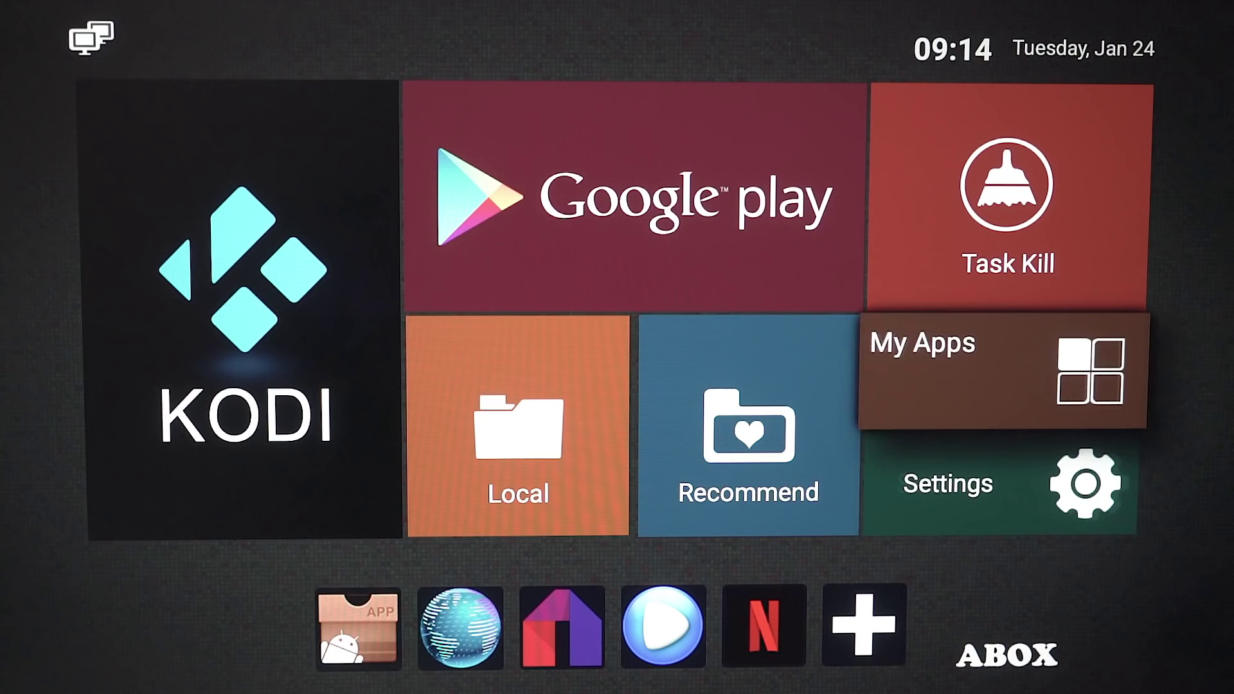
pyautogui.press('Left')
pyautogui.press('Left')
pyautogui.press('Left')
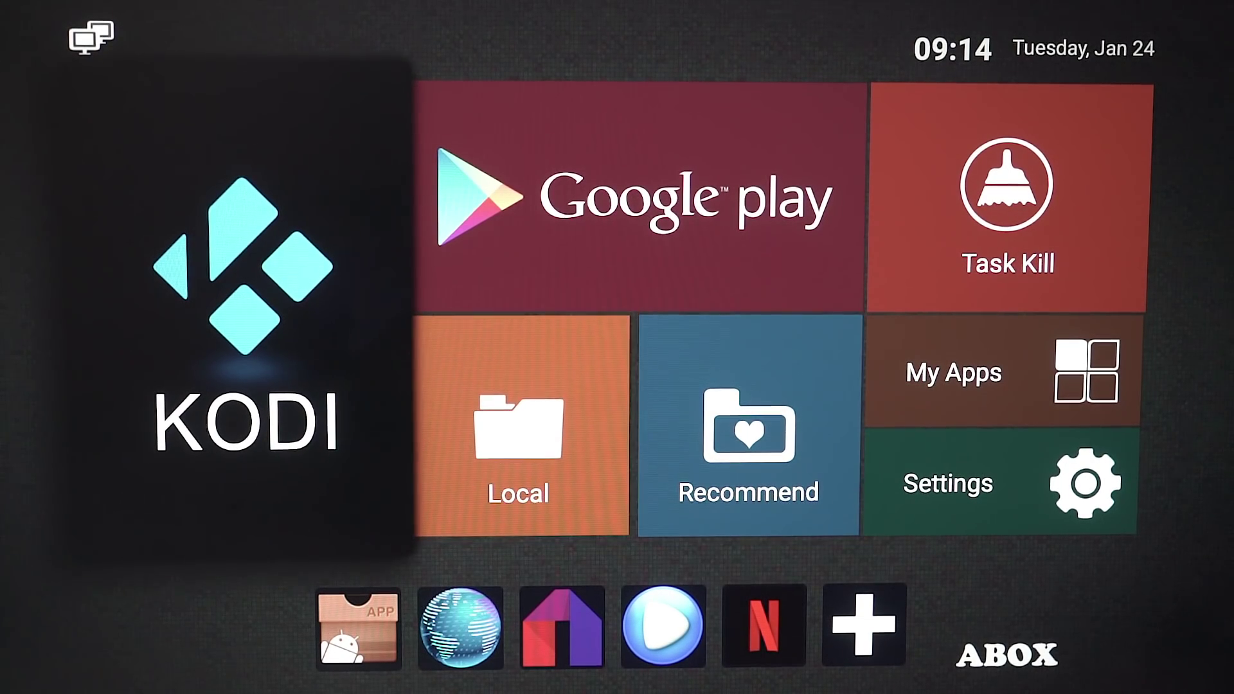
pyautogui.press('Right')
pyautogui.press('Right')
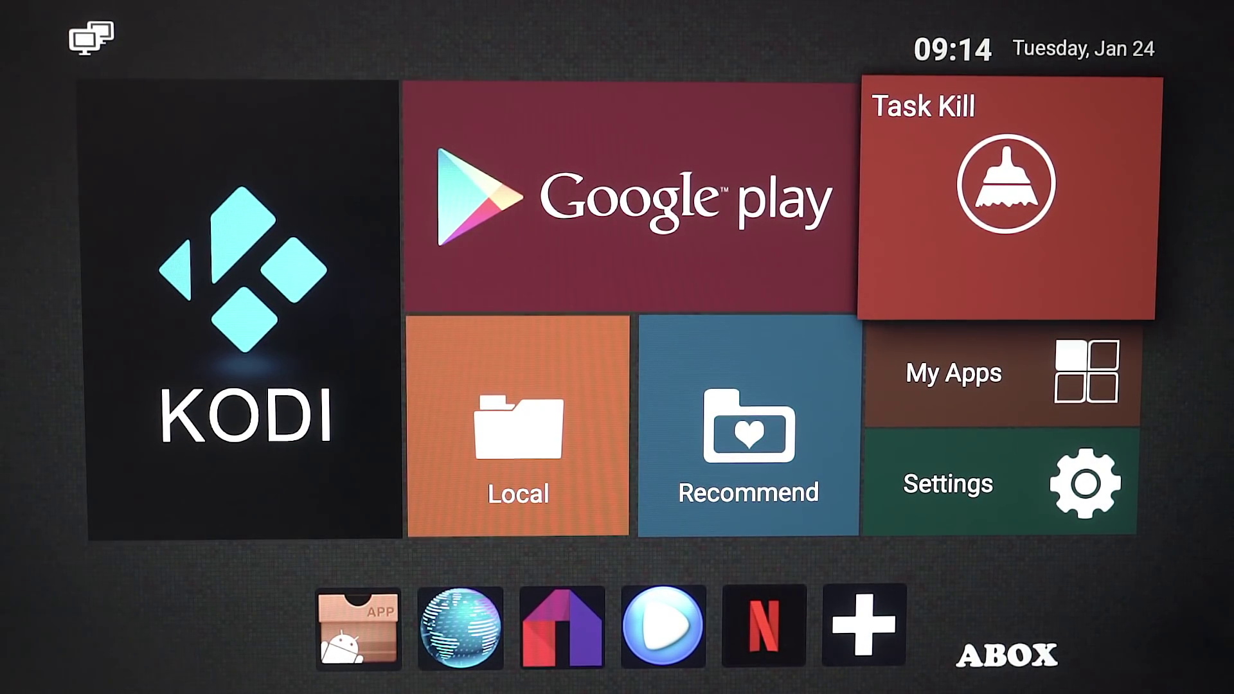
pyautogui.press('Down')
pyautogui.press('Down')
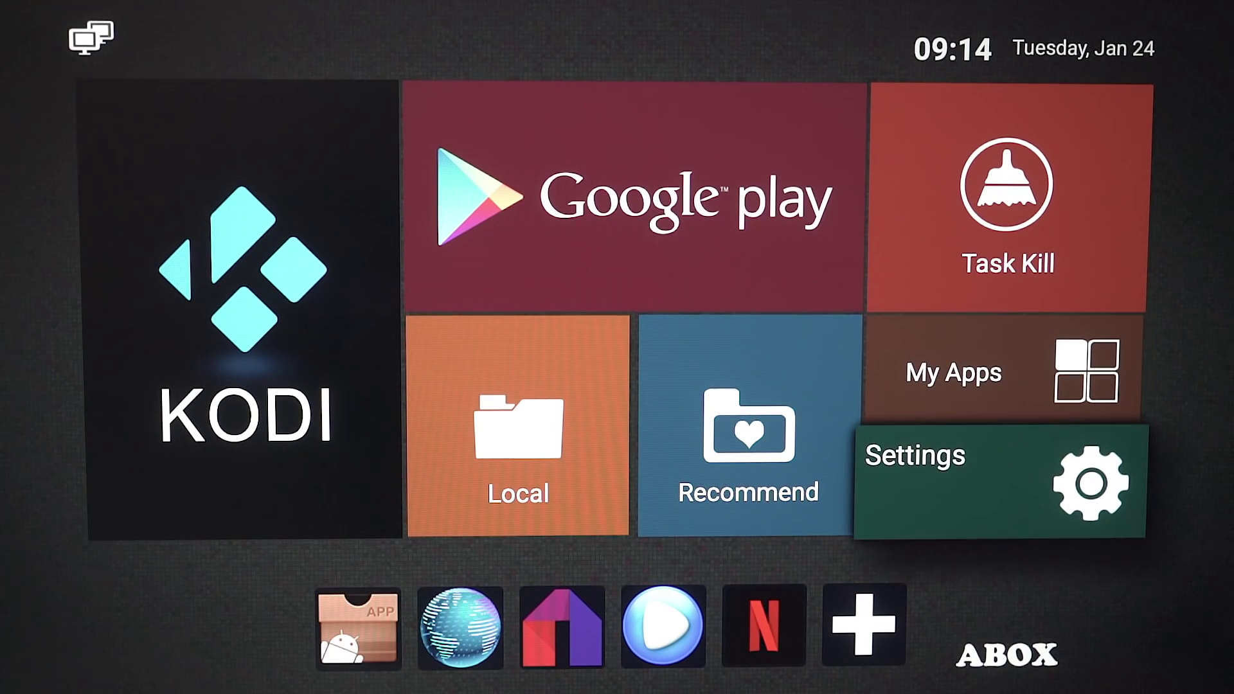
pyautogui.press('Left')
pyautogui.press('Left')
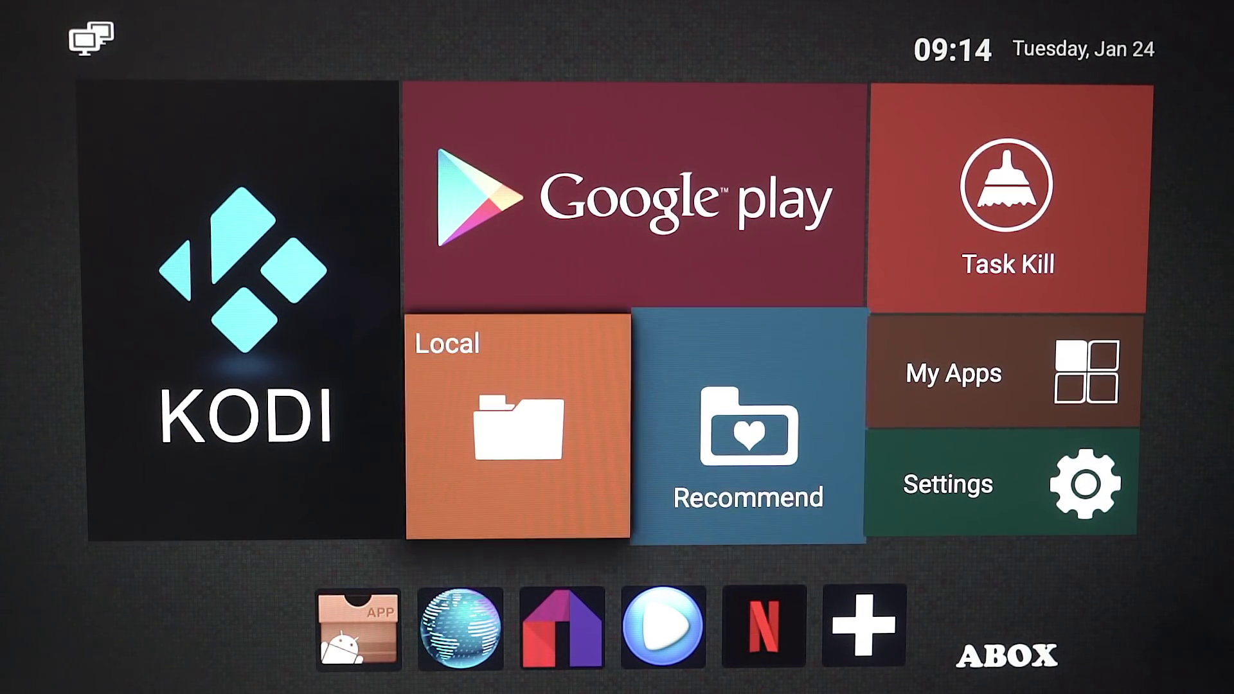
pyautogui.press('Down')
pyautogui.press('Left')
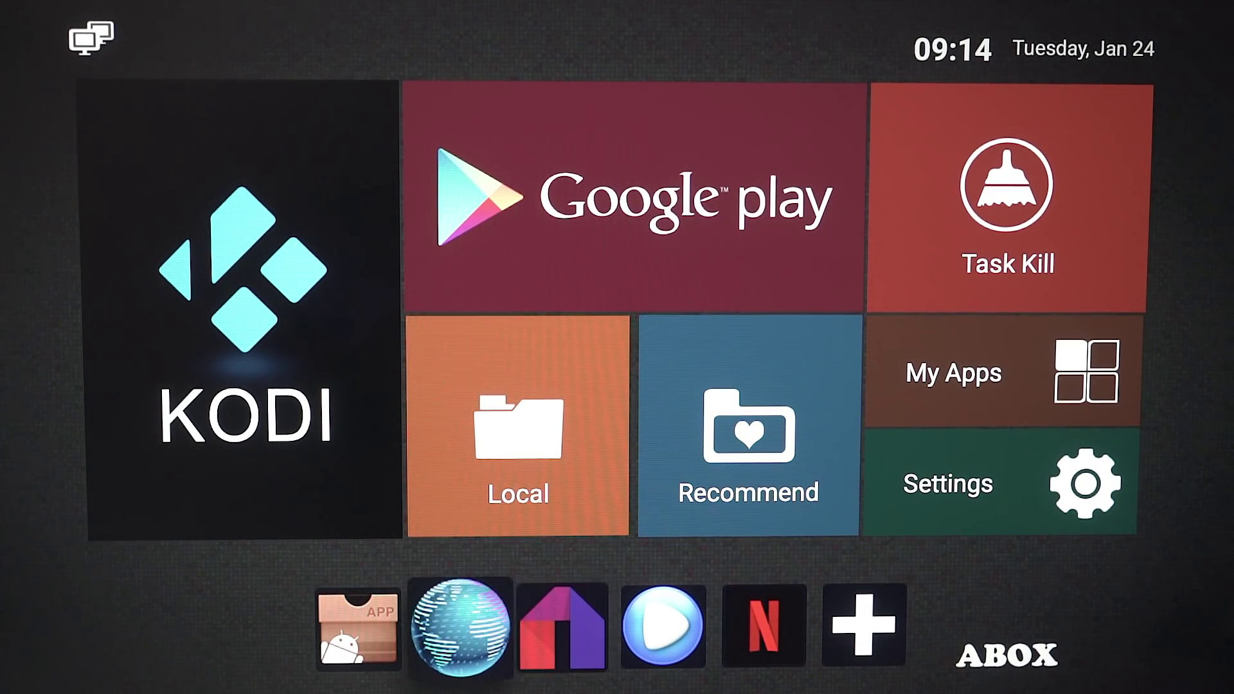
pyautogui.press('Left')
pyautogui.press('Up')
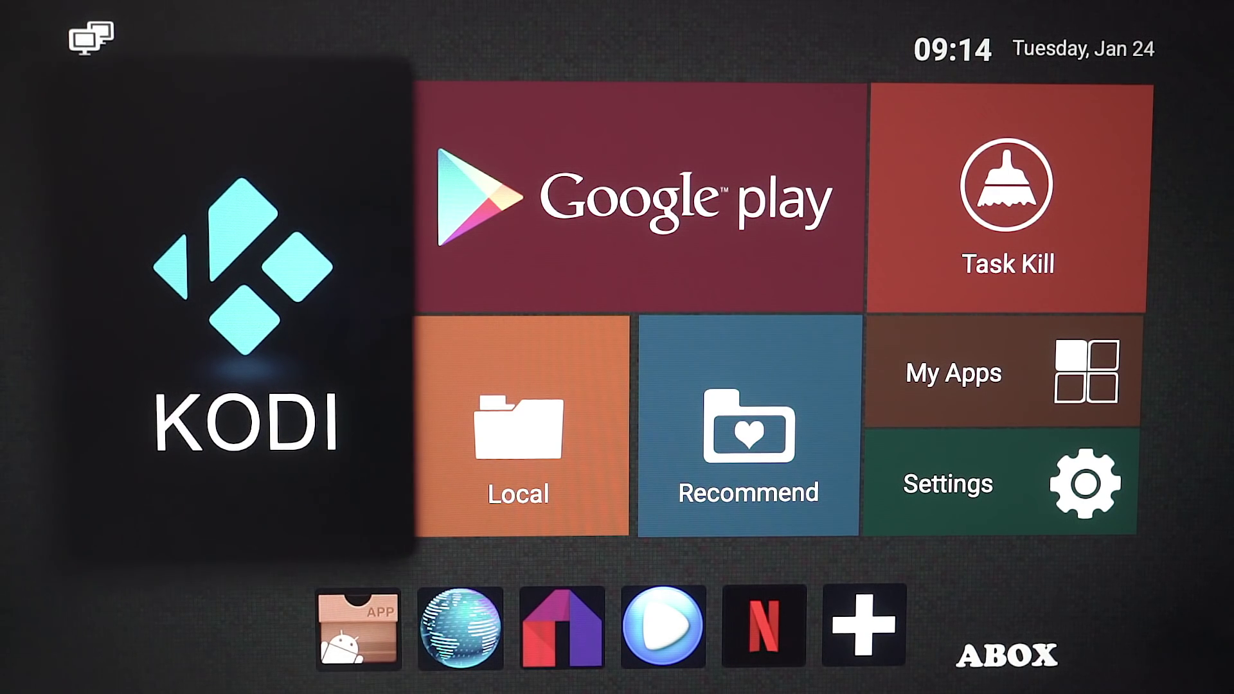
pyautogui.press('Right')
pyautogui.press('Right')
pyautogui.press('Left')
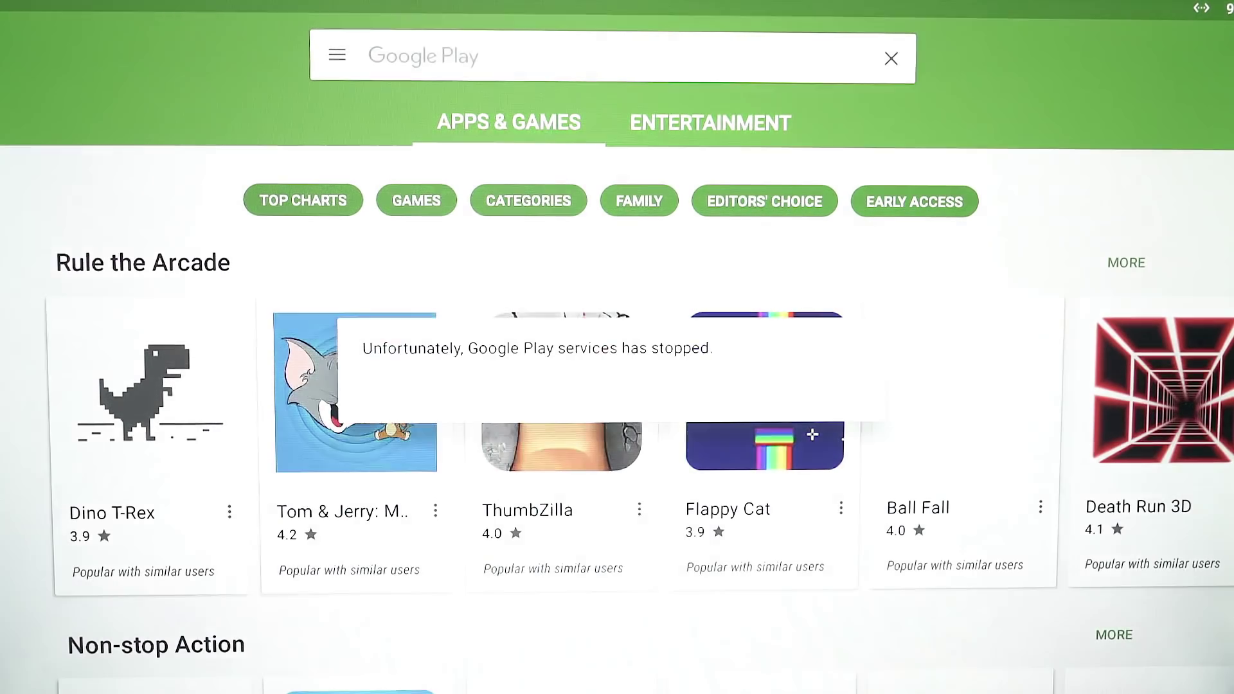
# Dismiss the Play services error and install Super idiot bird from Non-stop Action
pyautogui.press('Return')
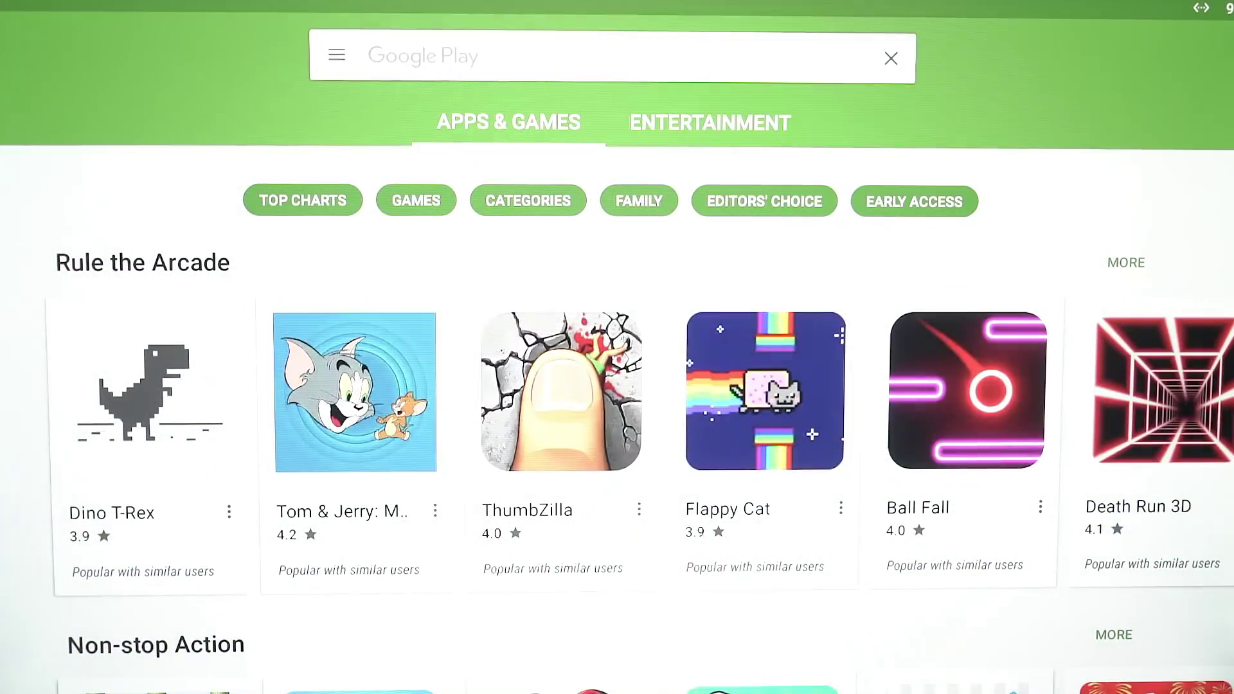
pyautogui.scroll(-3, 618, 386)
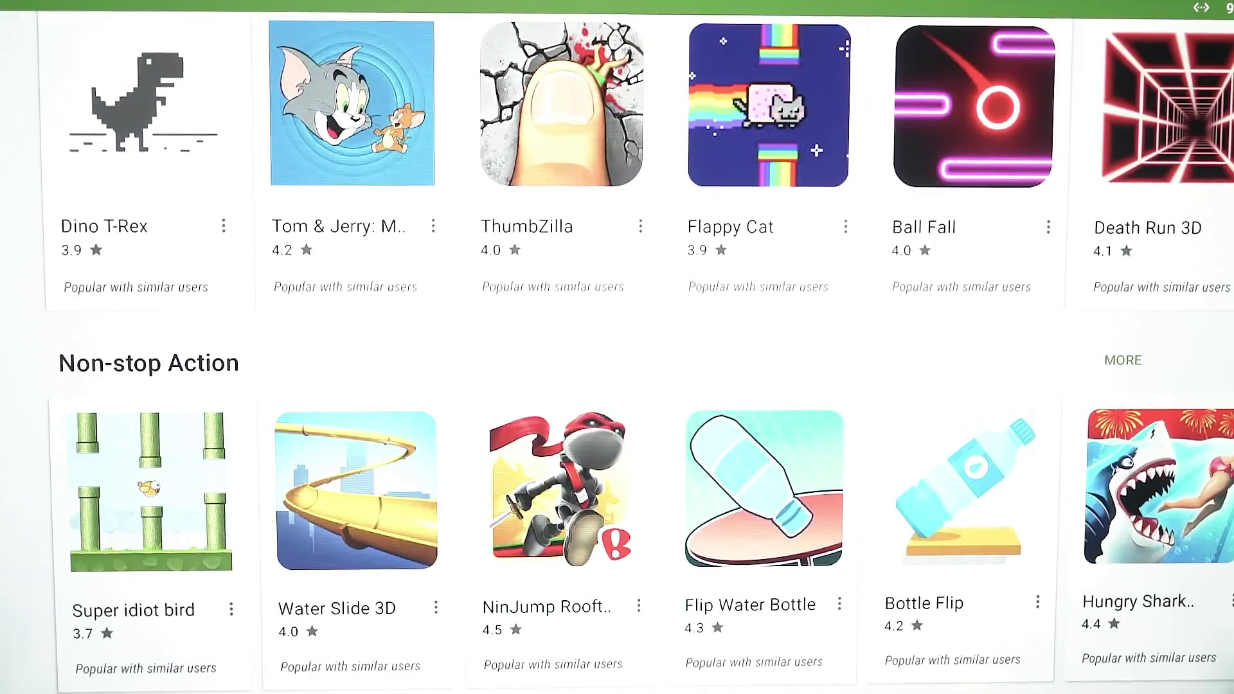
pyautogui.scroll(-1, 617, 386)
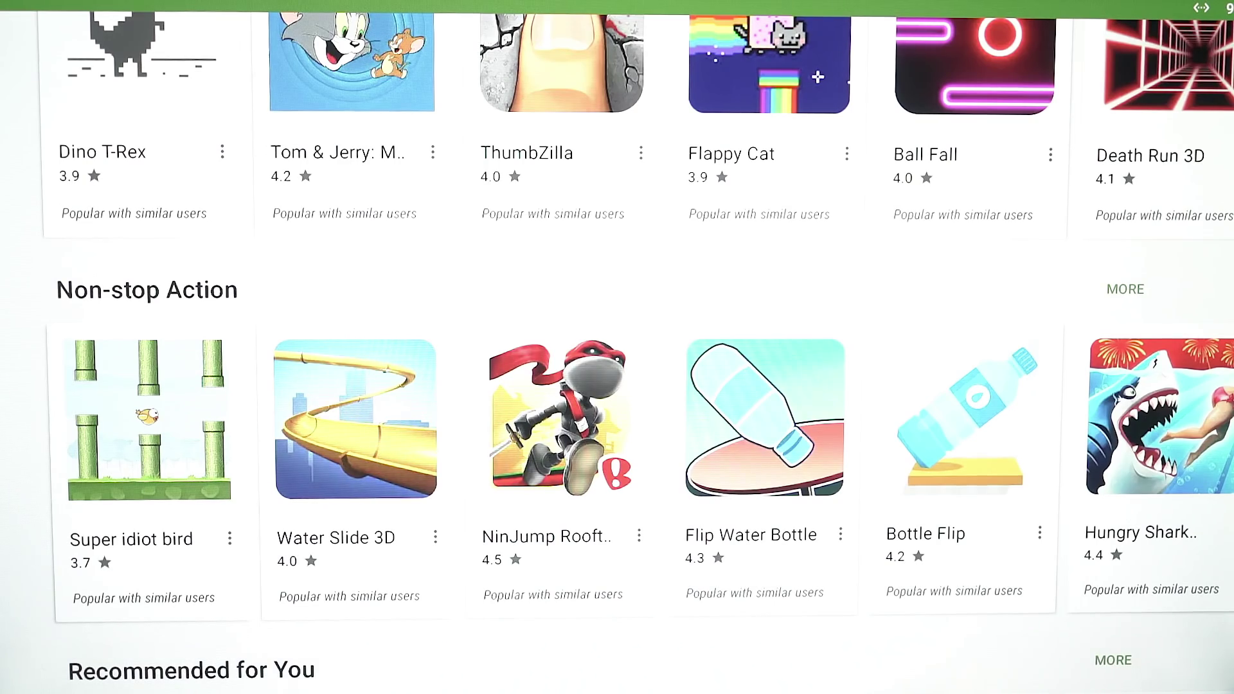
pyautogui.press('Left')
pyautogui.press('Left')
pyautogui.press('Left')
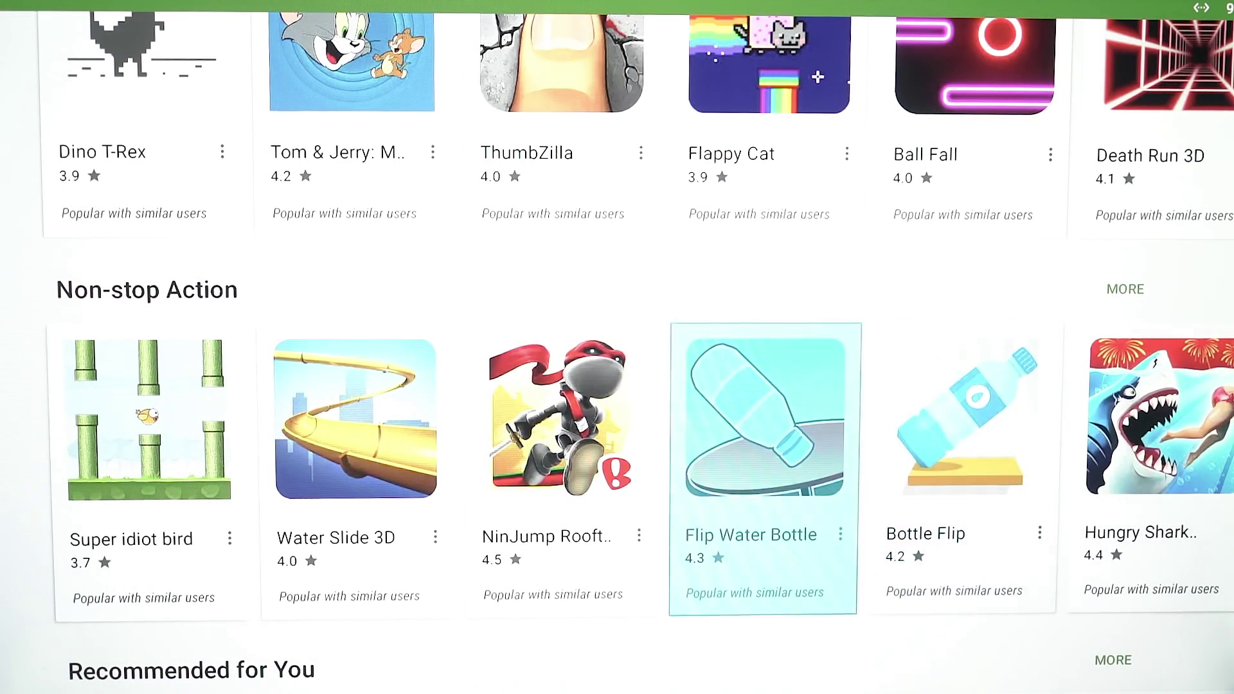
pyautogui.press('Left')
pyautogui.press('Left')
pyautogui.press('Left')
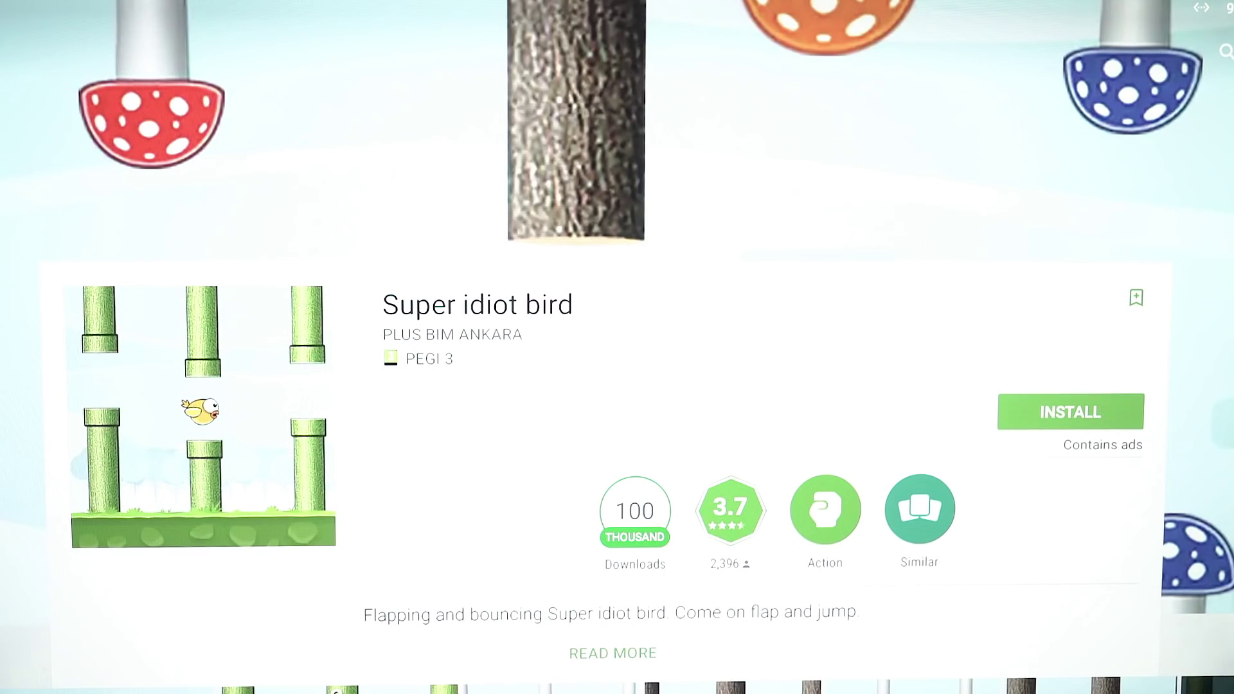
pyautogui.press('Return')
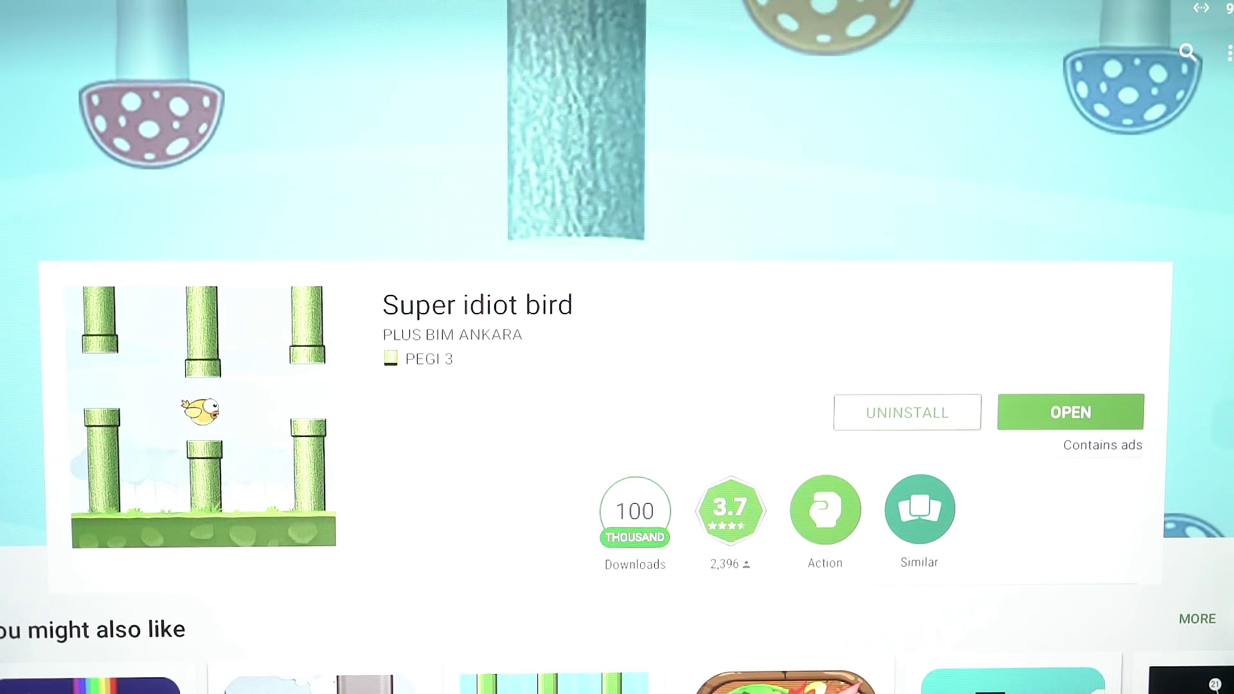
pyautogui.scroll(-3, 617, 434)
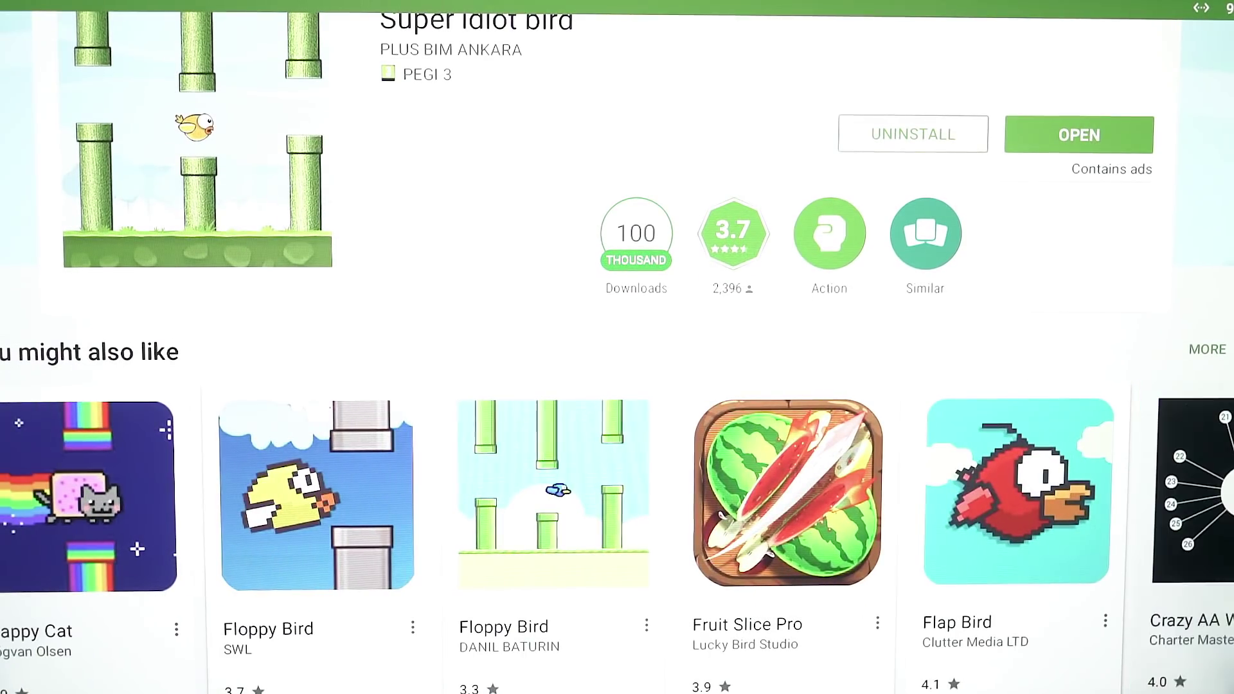
# Launch Super idiot bird once, then back out of the game and Play Store
pyautogui.press('Up')
pyautogui.press('Right')
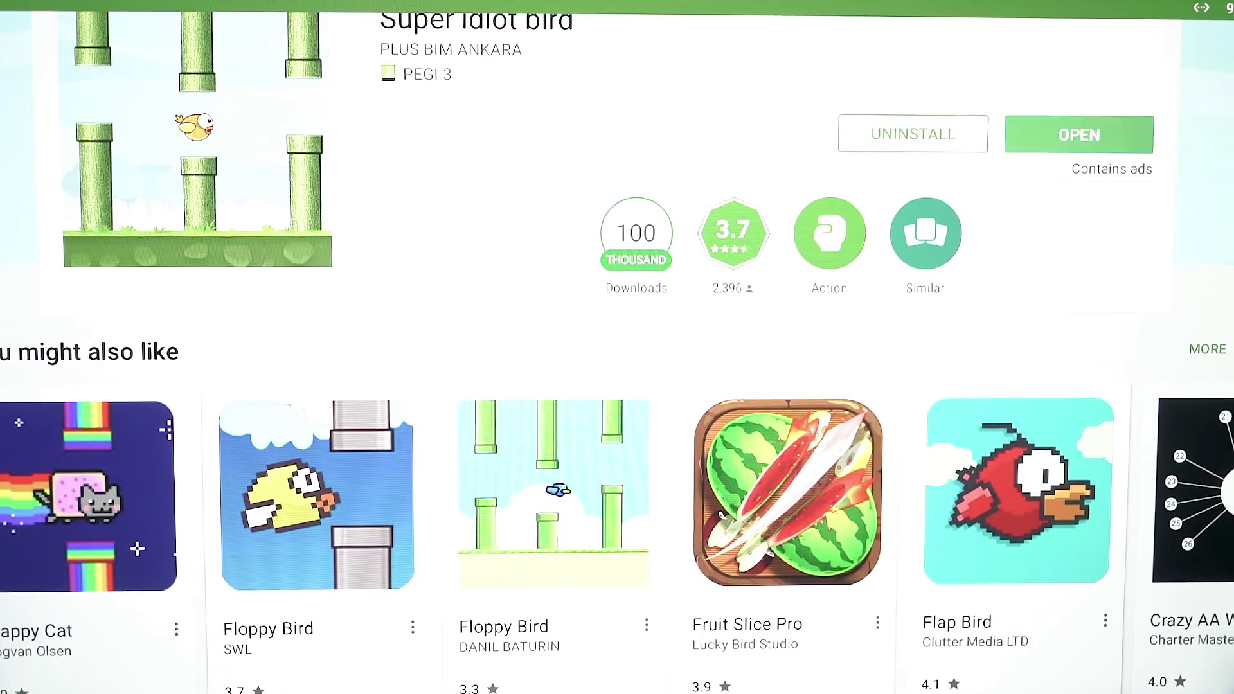
pyautogui.press('Return')
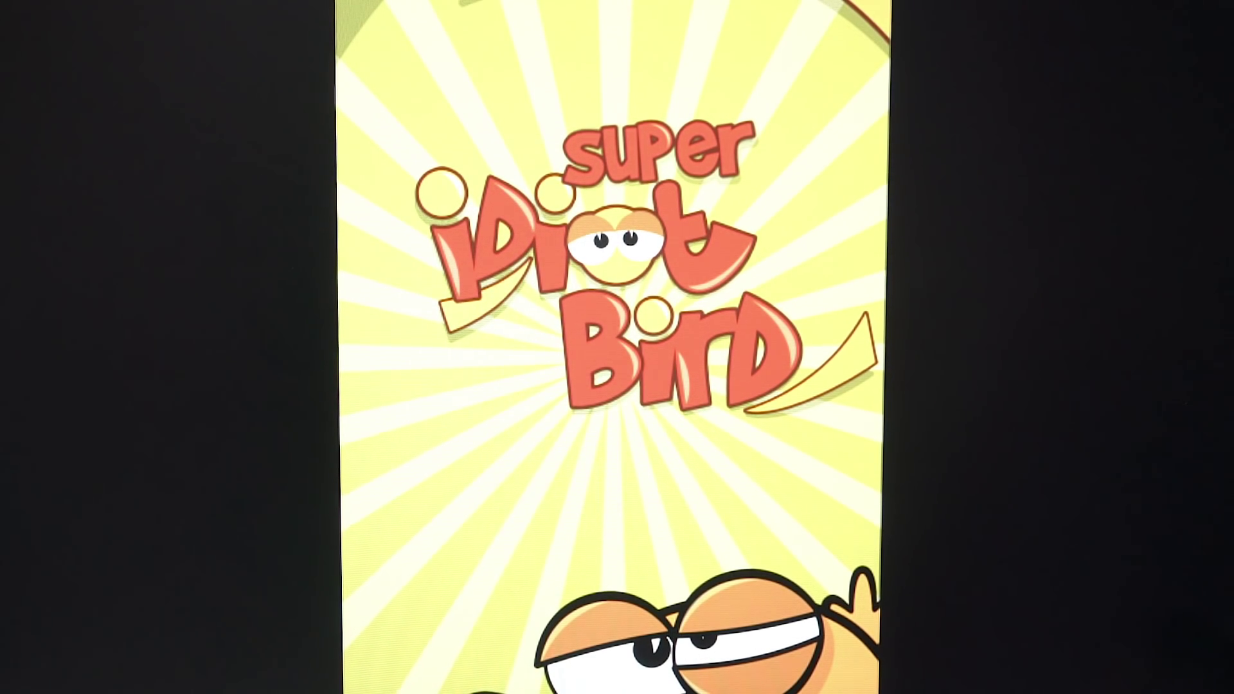
pyautogui.press('Escape')
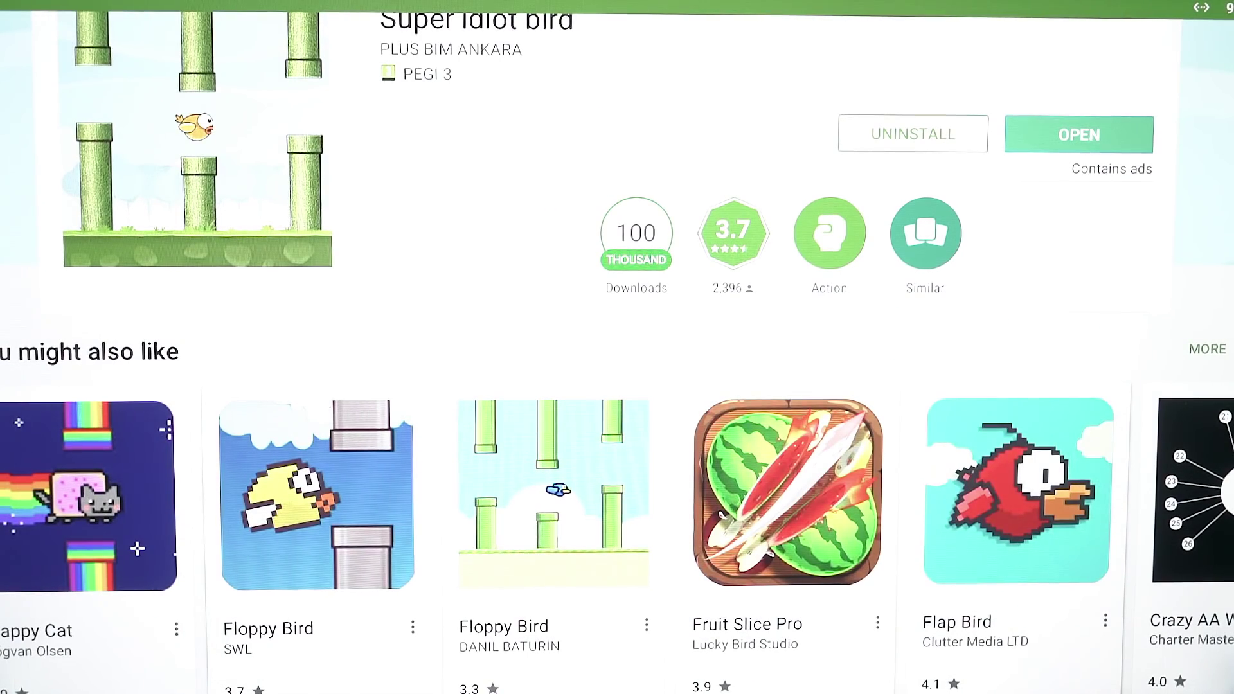
pyautogui.press('Escape')
pyautogui.press('Escape')
# Return to the launcher home and move along the dock to the add-app tile
pyautogui.press('Down')
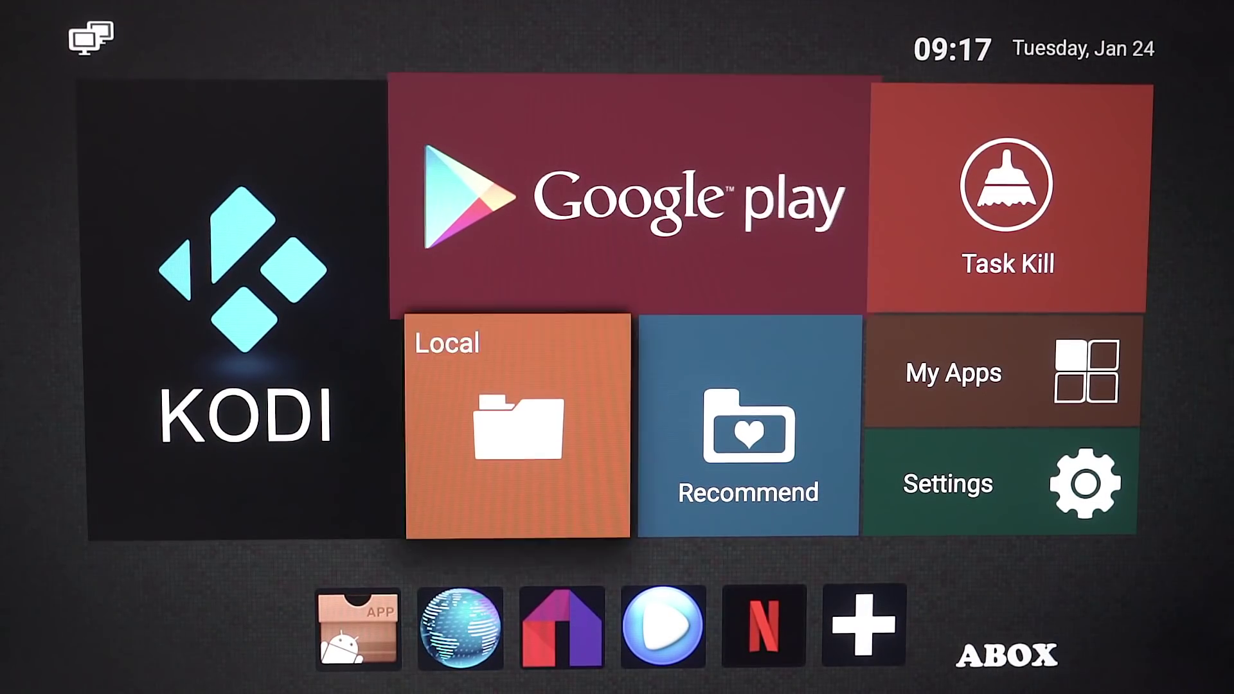
pyautogui.press('Down')
pyautogui.press('Right')
pyautogui.press('Right')
pyautogui.press('Right')
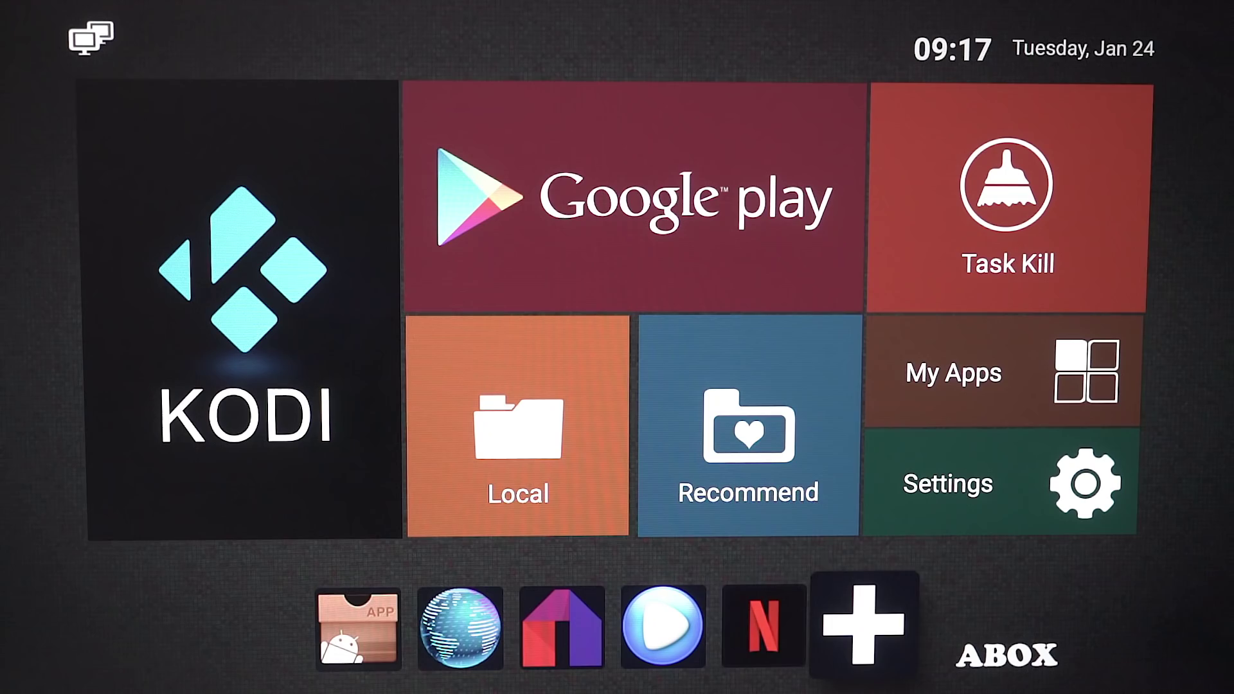
pyautogui.press('Left')
pyautogui.press('Right')
# Open the installed-apps list from the dock and mark YouTube as a favourite
pyautogui.press('Return')
pyautogui.press('Down')
pyautogui.press('Right')
pyautogui.press('Right')
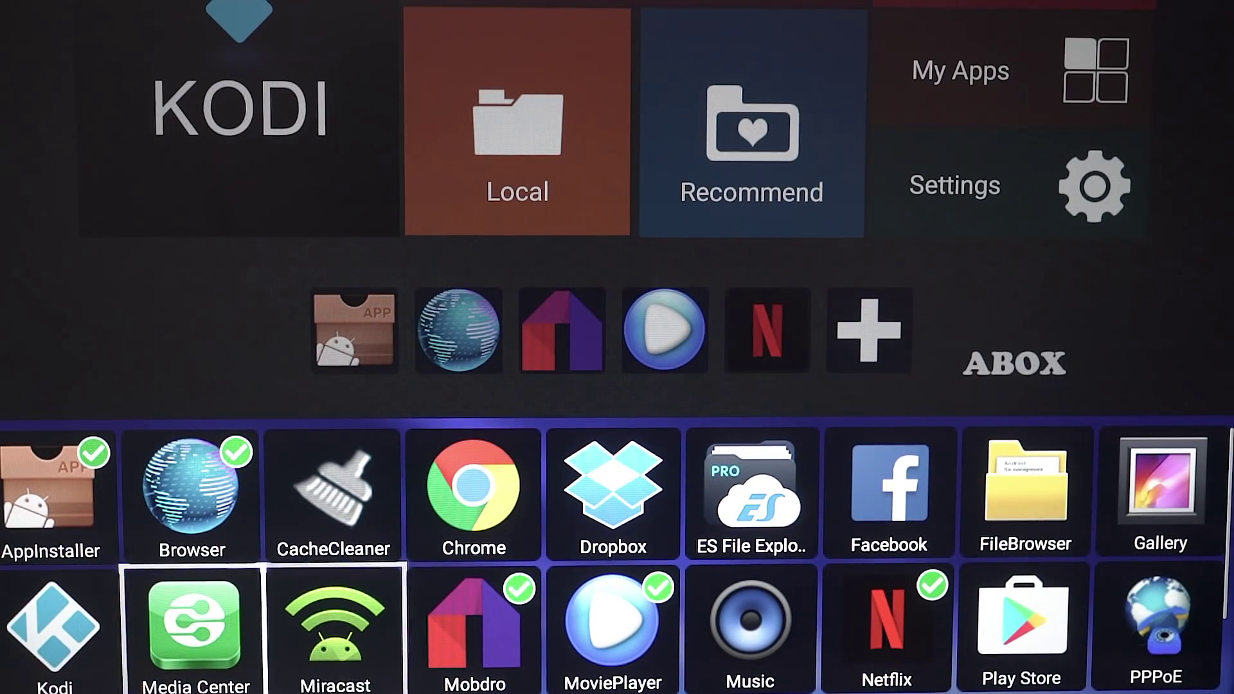
pyautogui.press('Right')
pyautogui.press('Right')
pyautogui.press('Right')
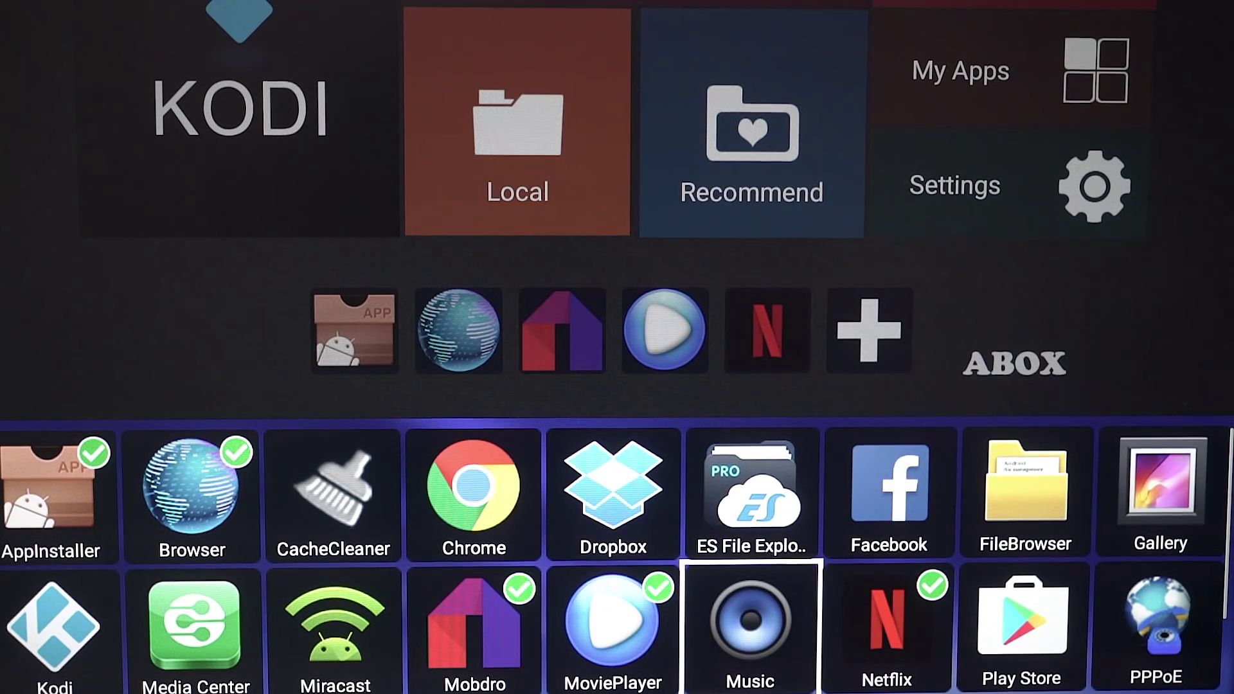
pyautogui.press('Right')
pyautogui.press('Right')
pyautogui.press('Down')
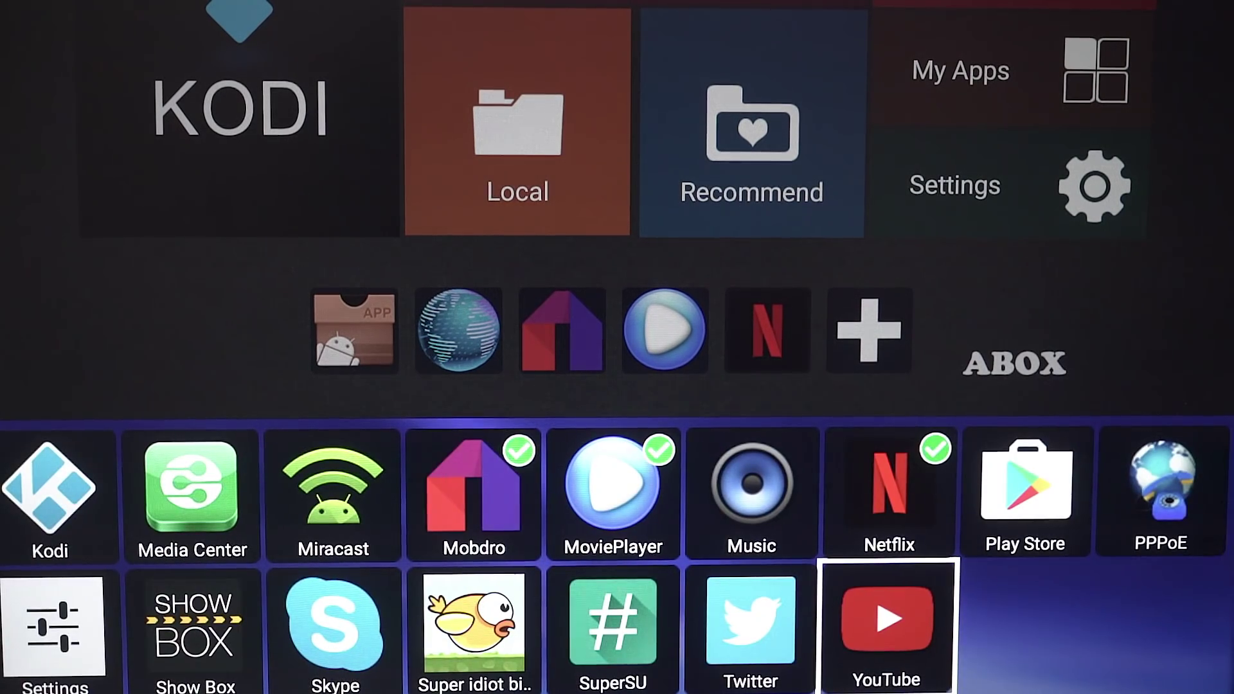
pyautogui.press('Left')
pyautogui.press('Left')
pyautogui.press('Left')
pyautogui.press('Left')
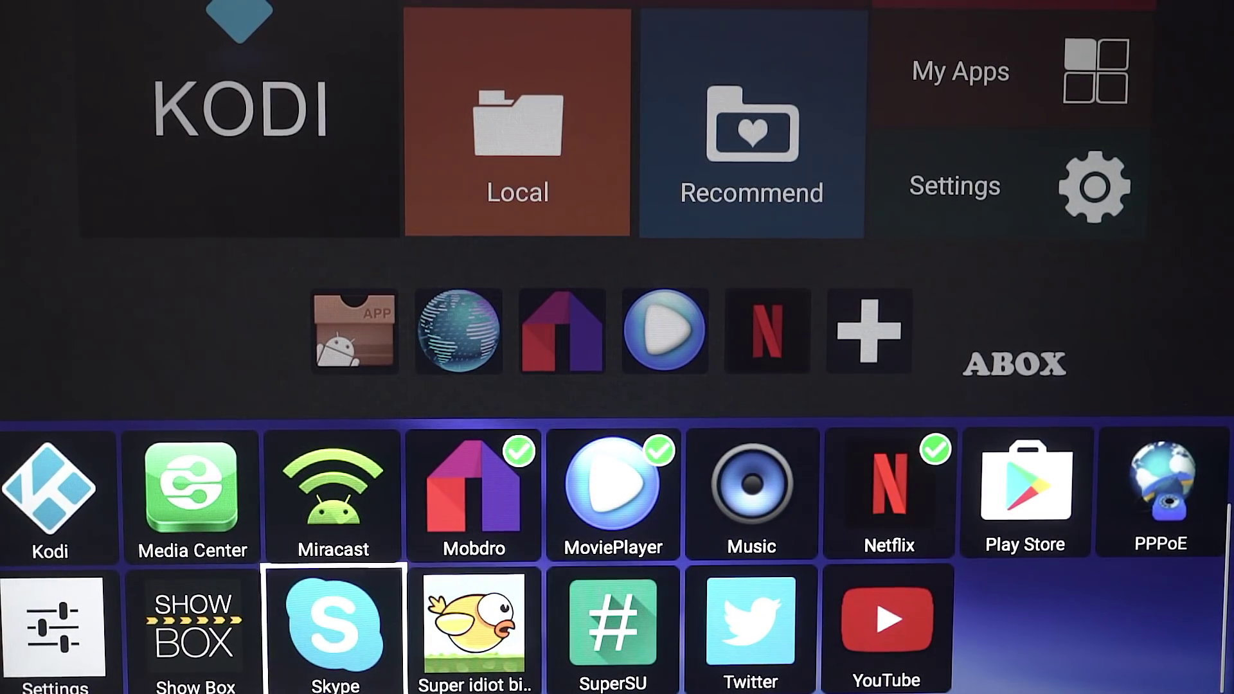
pyautogui.press('Right')
pyautogui.press('Right')
pyautogui.press('Right')
pyautogui.press('Right')
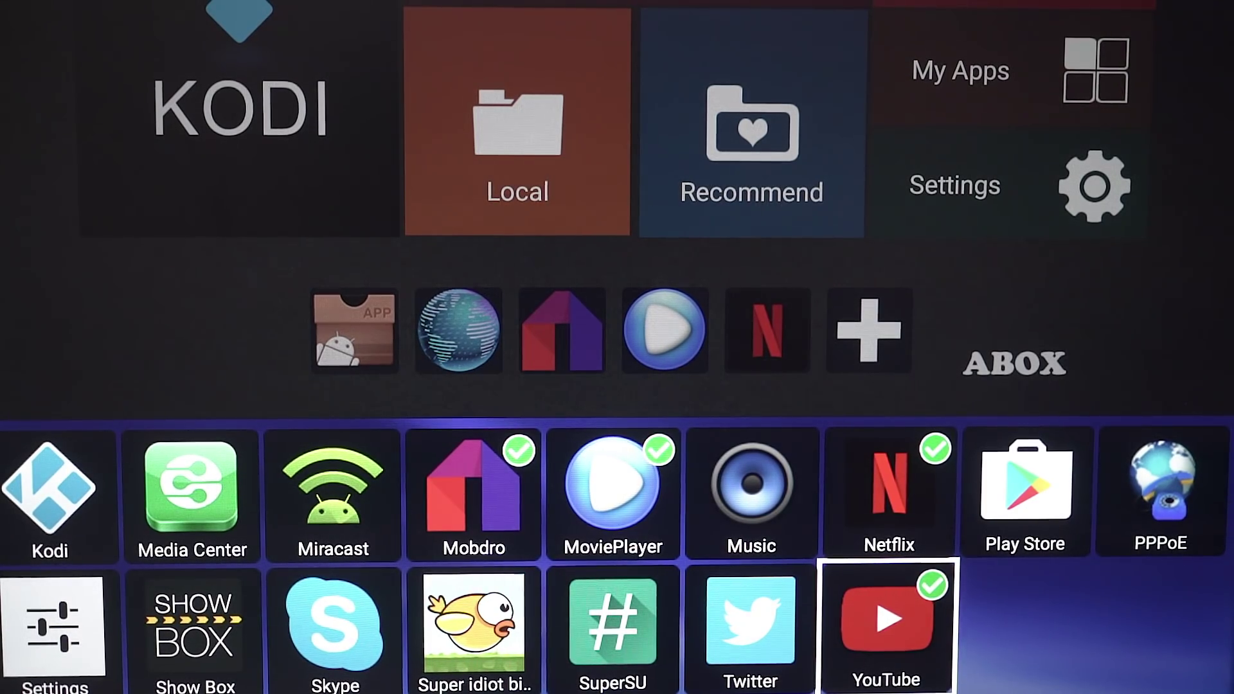
pyautogui.press('Up')
pyautogui.press('Up')
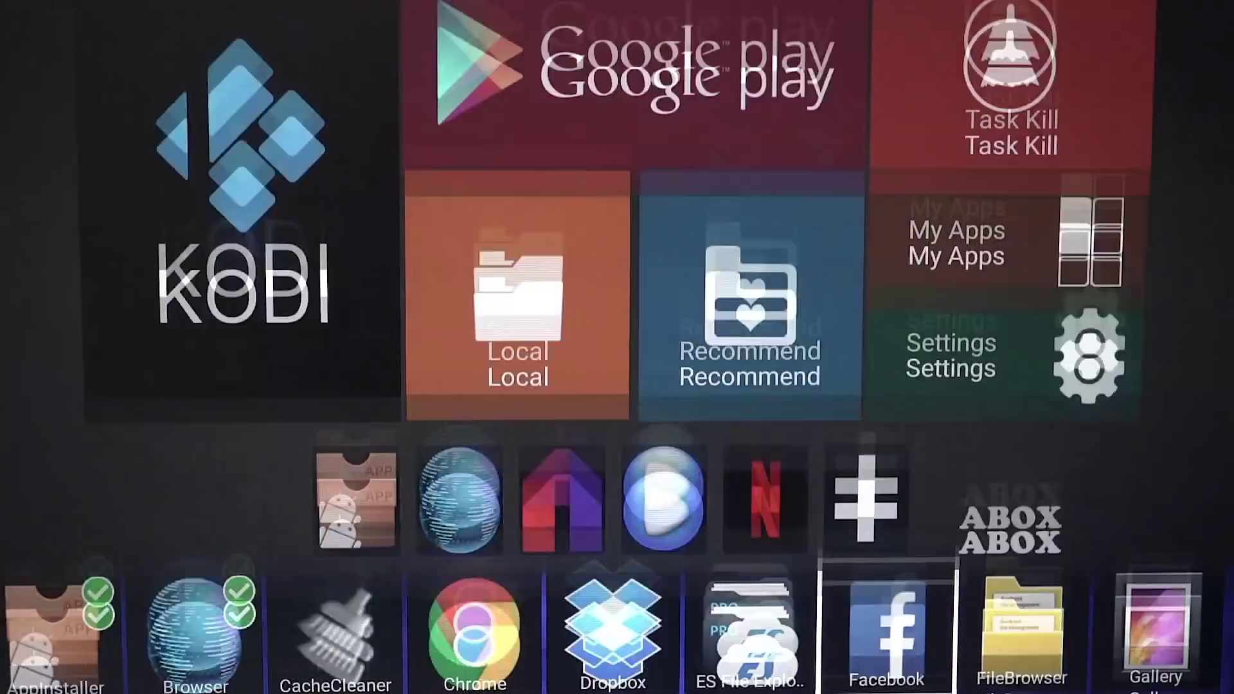
# Launch YouTube from the dock and open the subscribed L.S. Tech channel
pyautogui.press('Escape')
pyautogui.press('Down')
pyautogui.press('Right')
pyautogui.press('Right')
pyautogui.press('Right')
pyautogui.press('Right')
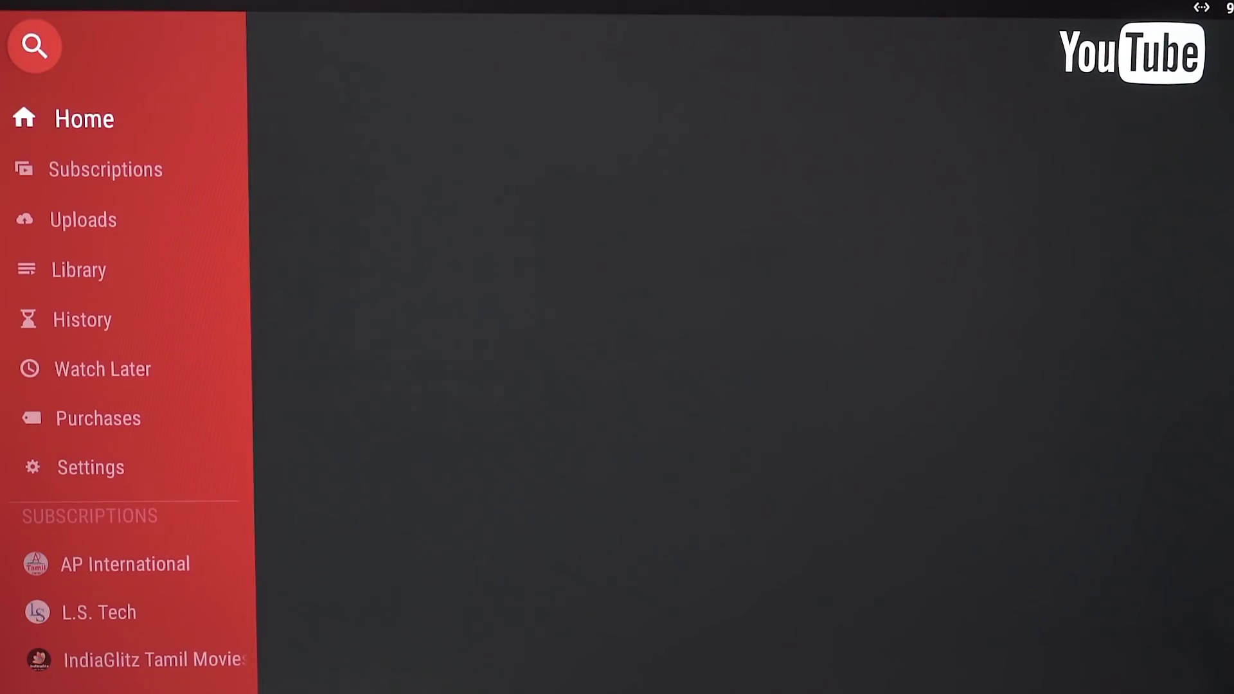
pyautogui.press('Up')
pyautogui.press('Down')
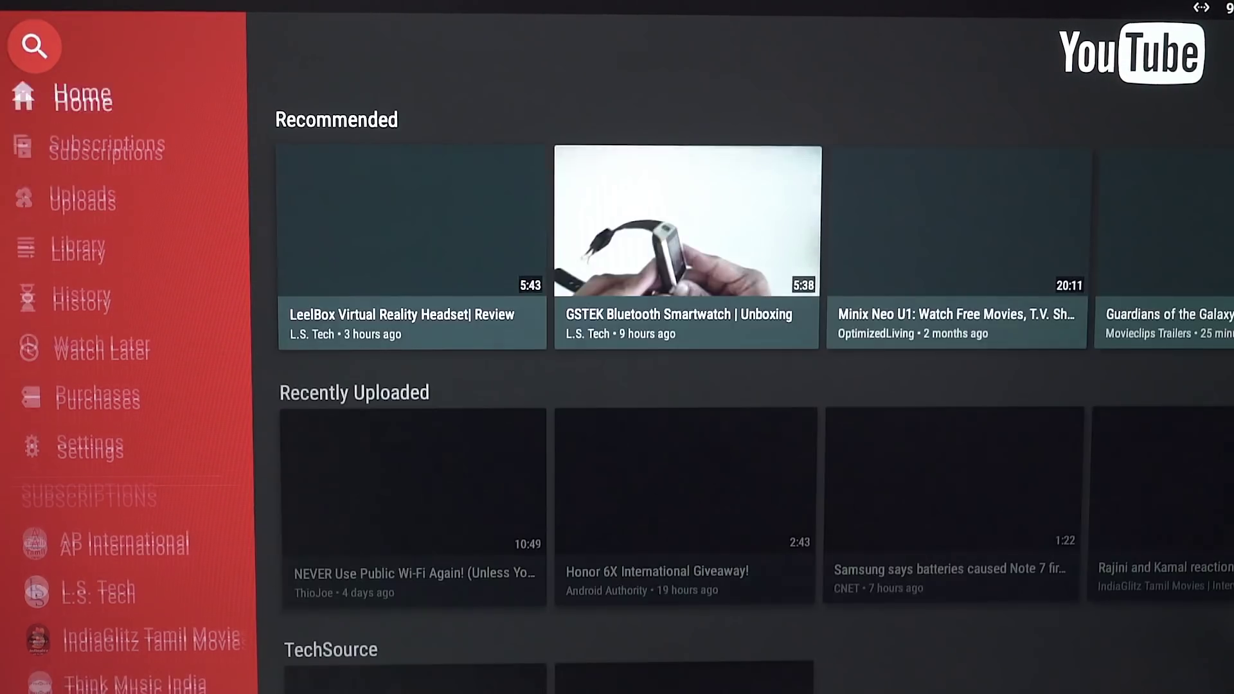
pyautogui.press('Down')
pyautogui.press('Down')
pyautogui.press('Down')
pyautogui.press('Down')
pyautogui.press('Down')
pyautogui.press('Down')
pyautogui.press('Down')
pyautogui.press('Down')
pyautogui.press('Down')
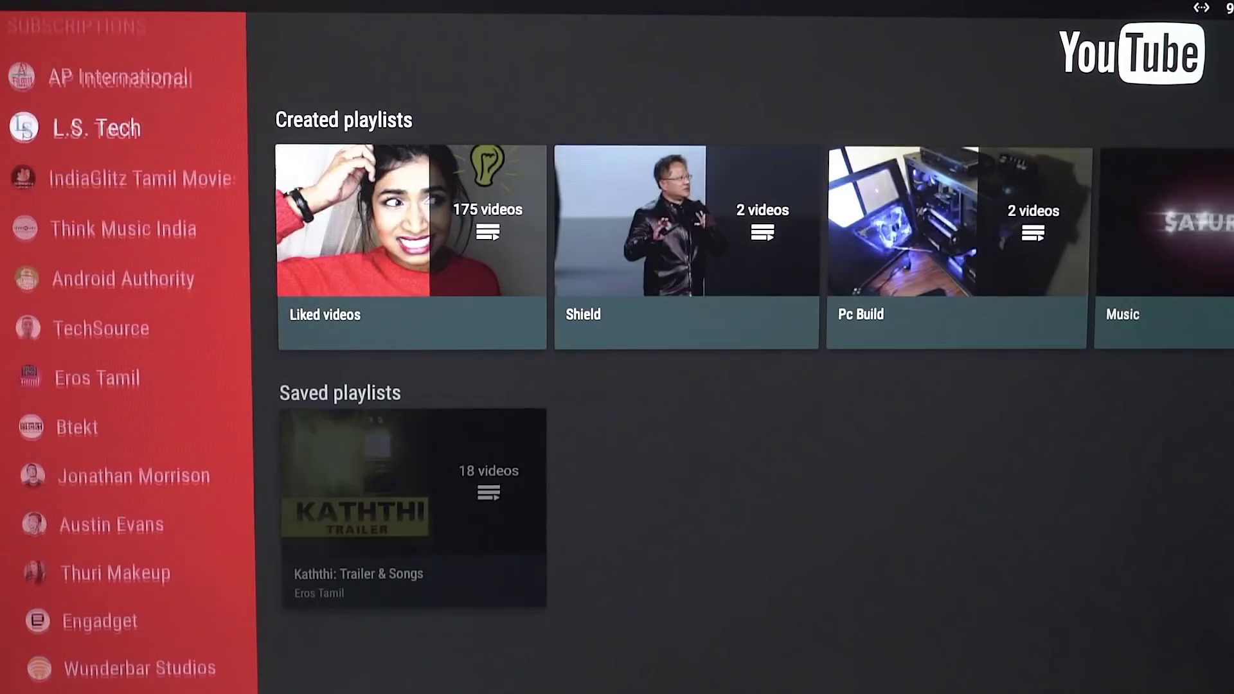
pyautogui.press('Return')
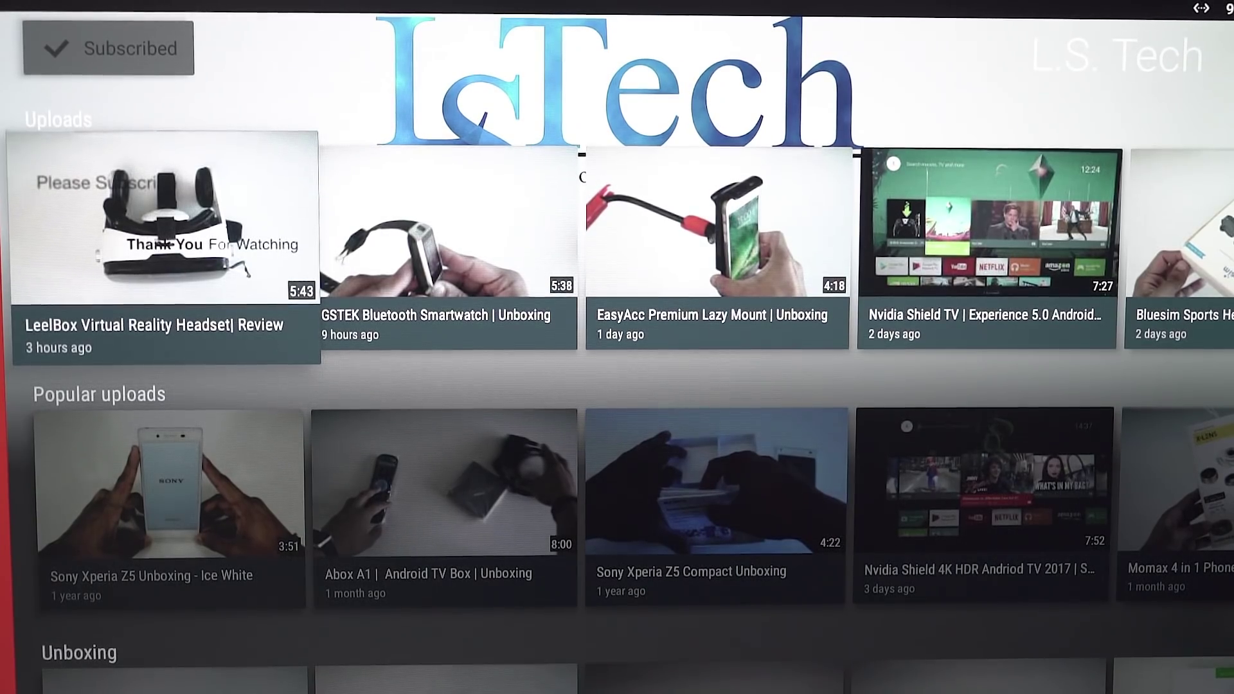
# Browse L.S. Tech's rows, play the Abox A1 unboxing video, then exit to home
pyautogui.press('Down')
pyautogui.press('Down')
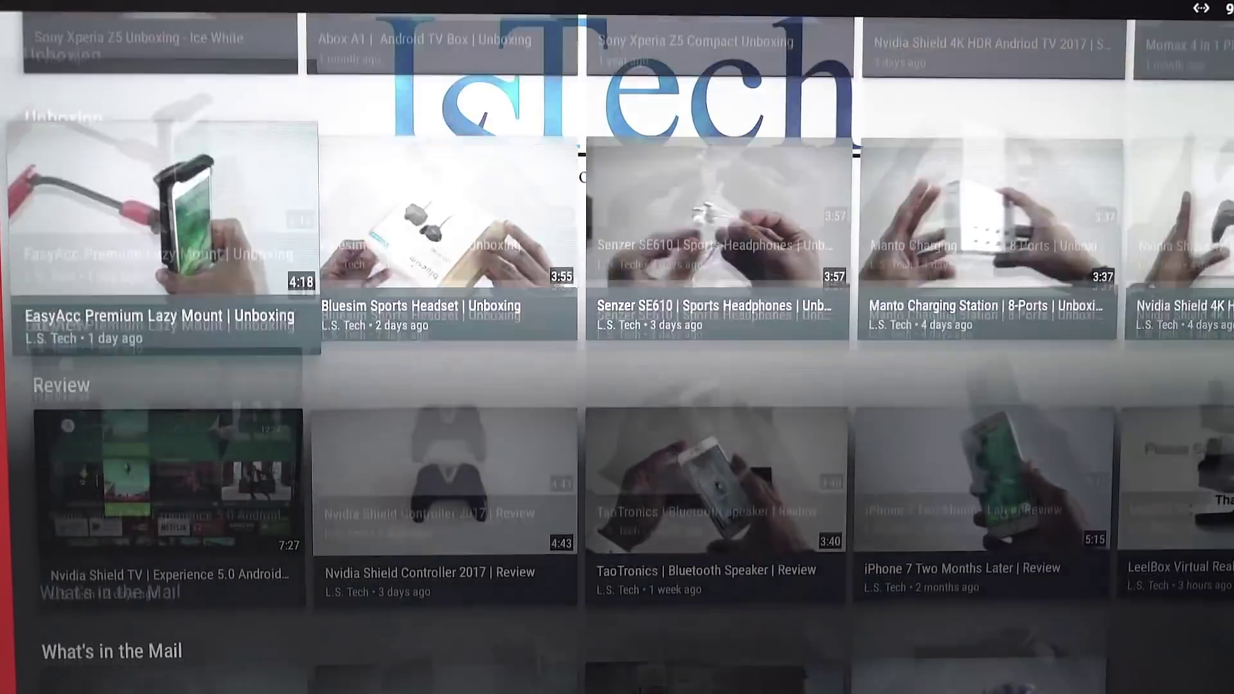
pyautogui.press('Down')
pyautogui.press('Up')
pyautogui.press('Down')
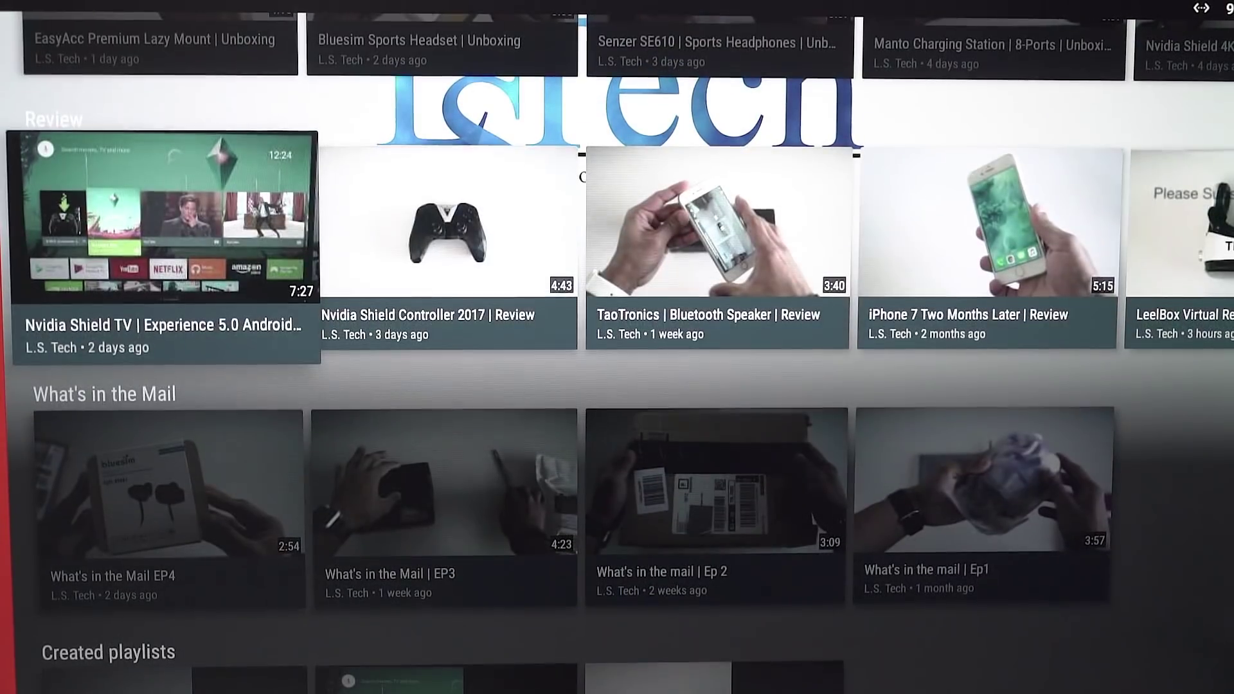
pyautogui.press('Up')
pyautogui.press('Up')
pyautogui.press('Up')
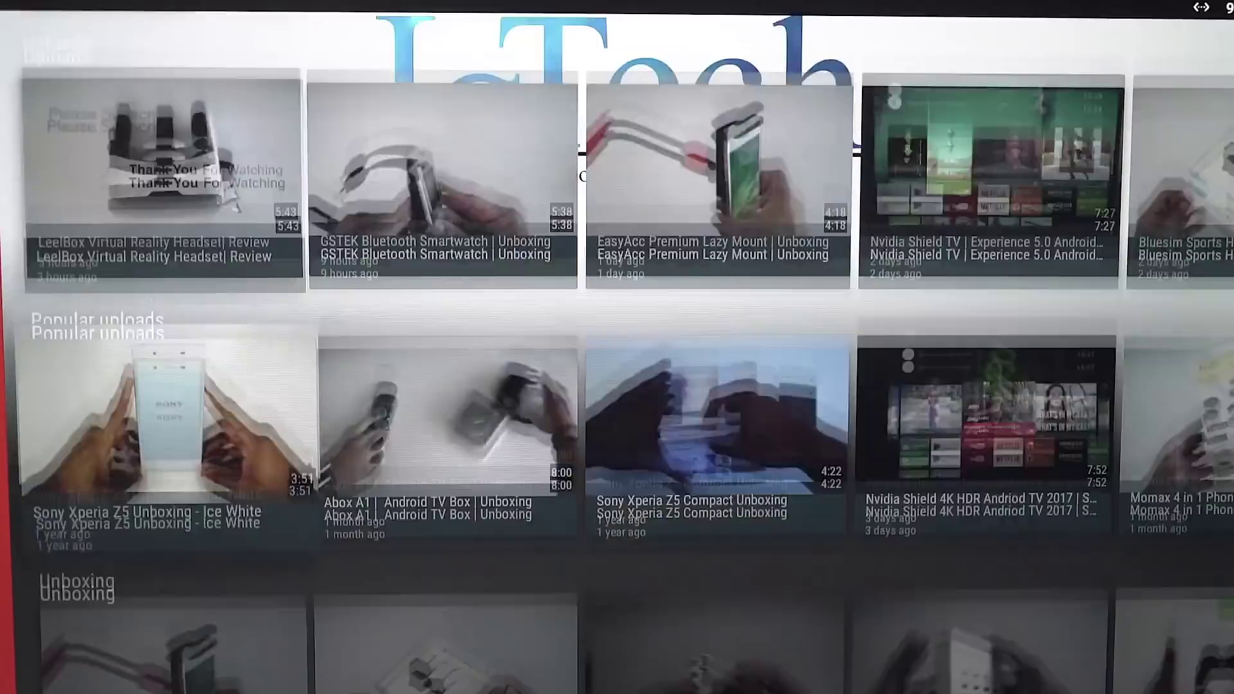
pyautogui.press('Down')
pyautogui.press('Right')
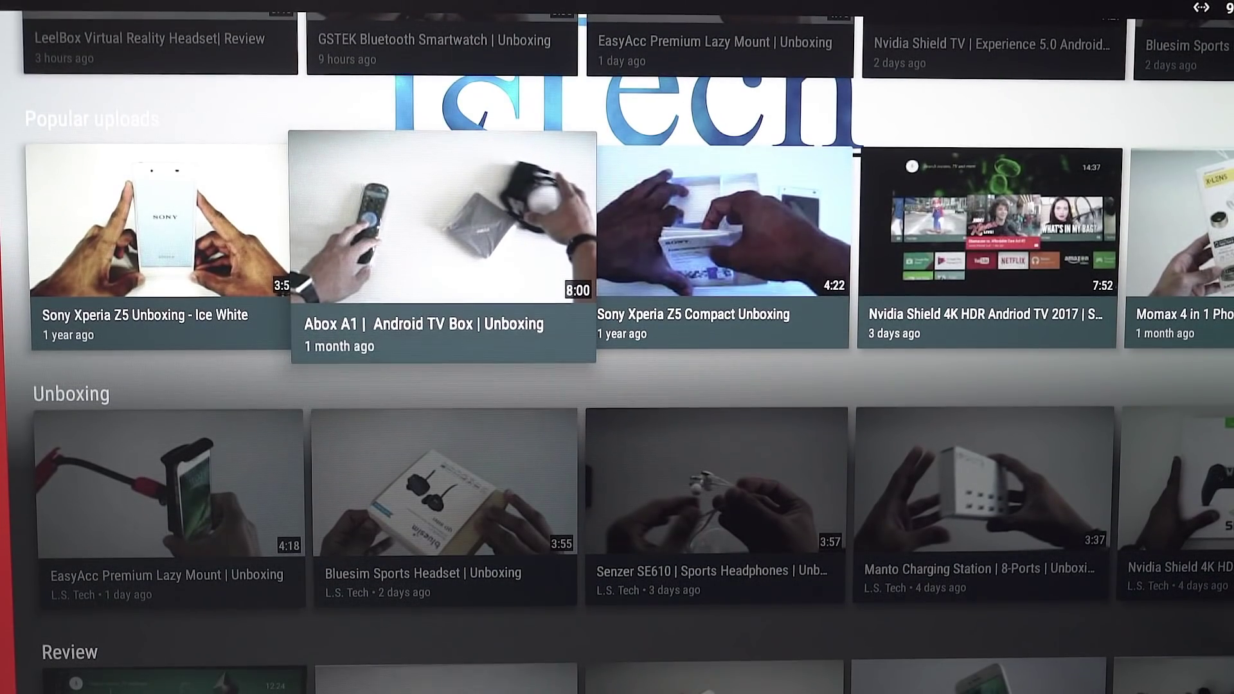
pyautogui.press('Return')
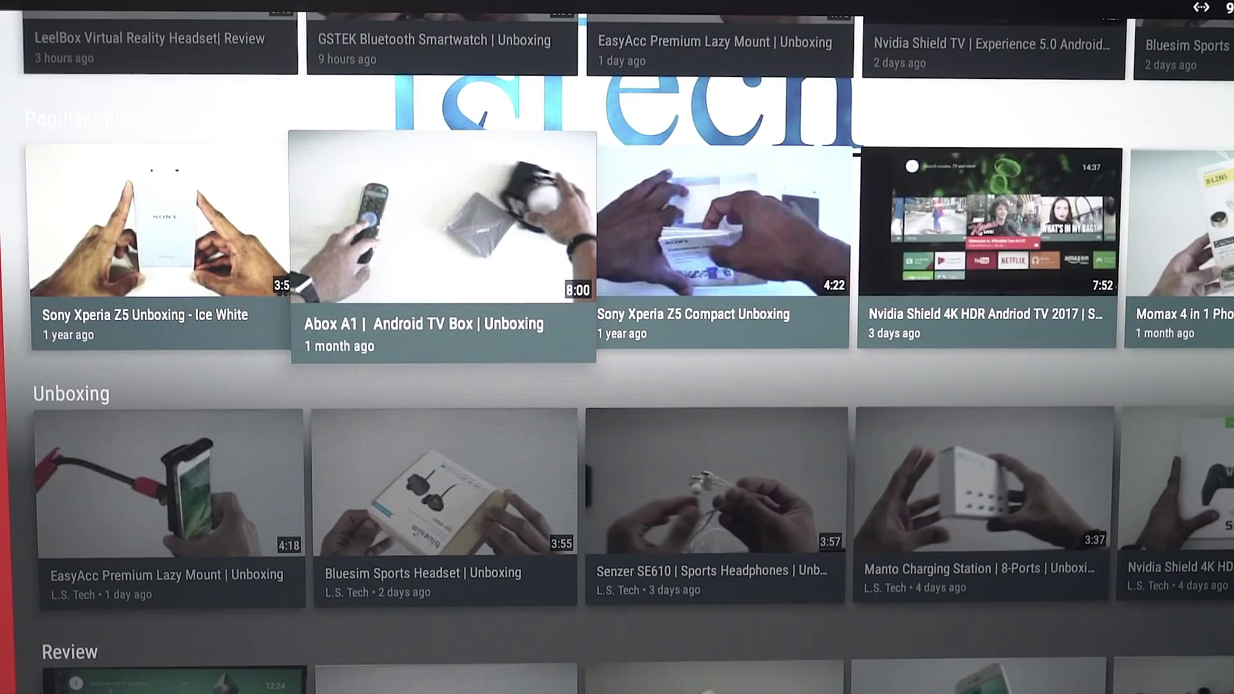
pyautogui.press('Left')
pyautogui.press('Left')
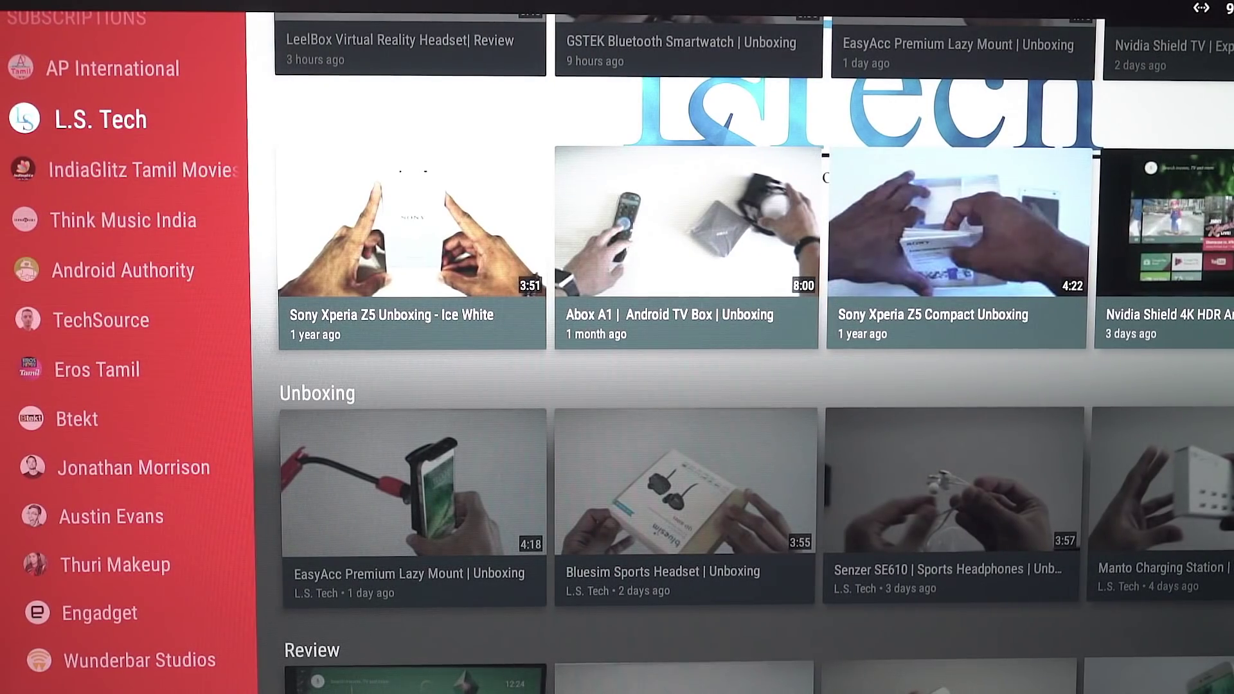
pyautogui.press('Escape')
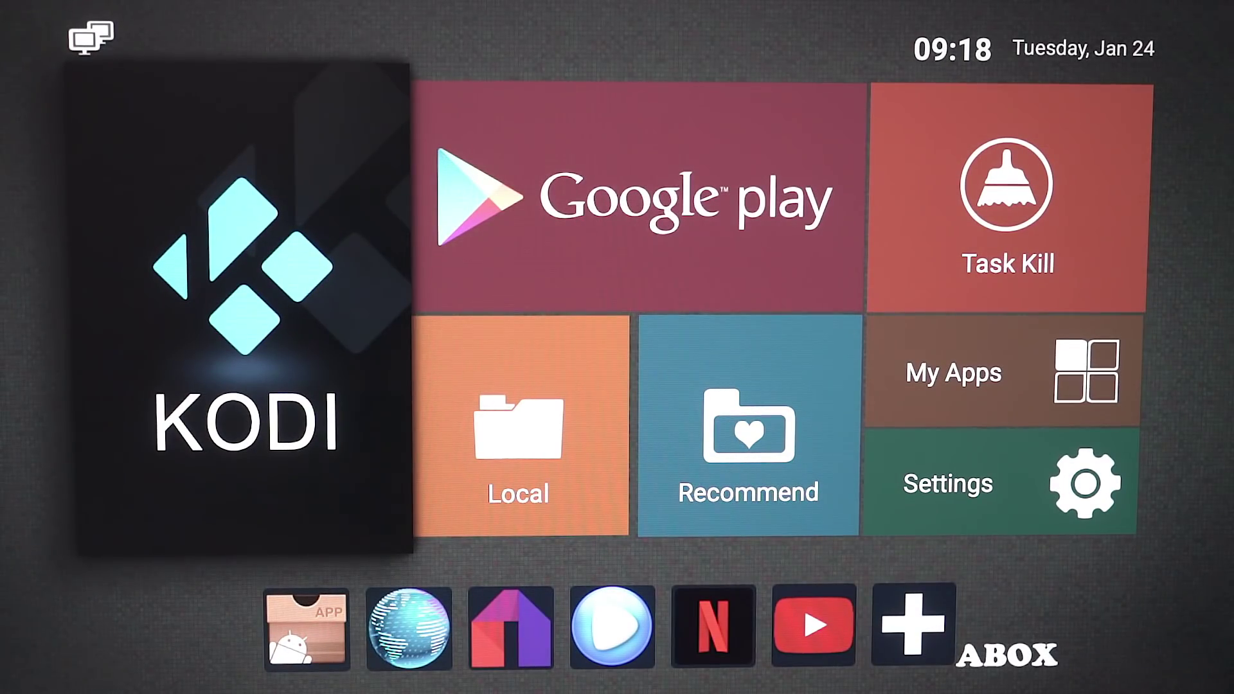
pyautogui.press('Right')
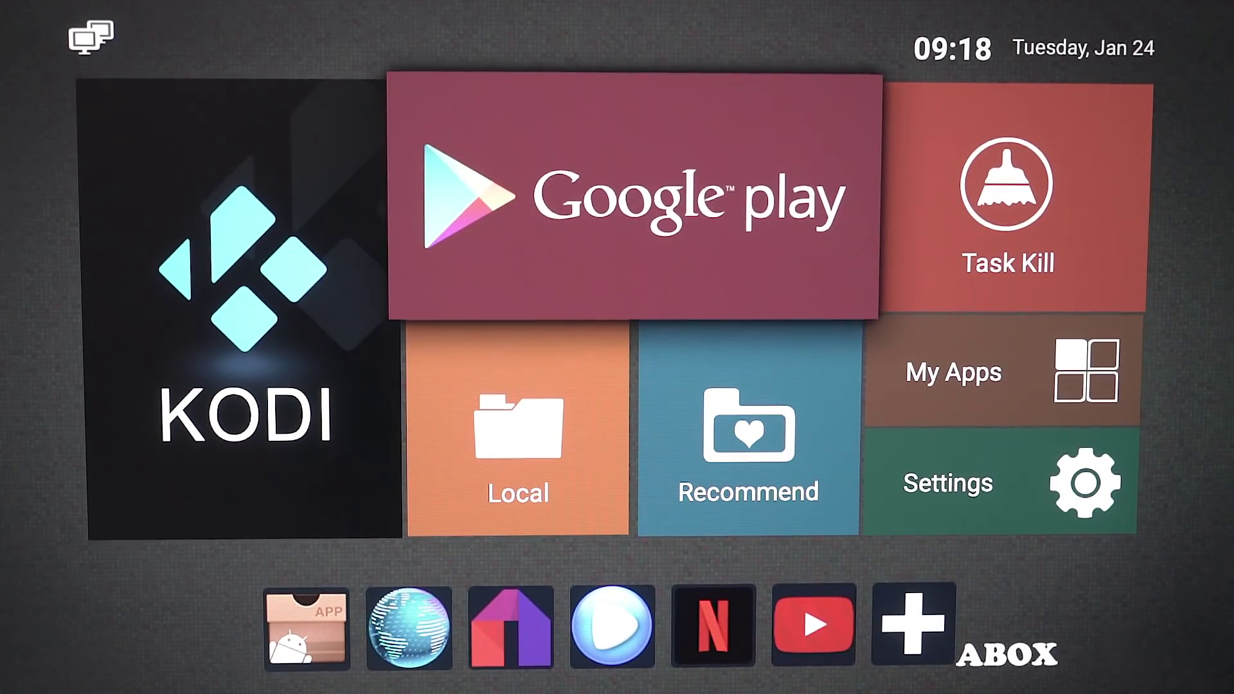